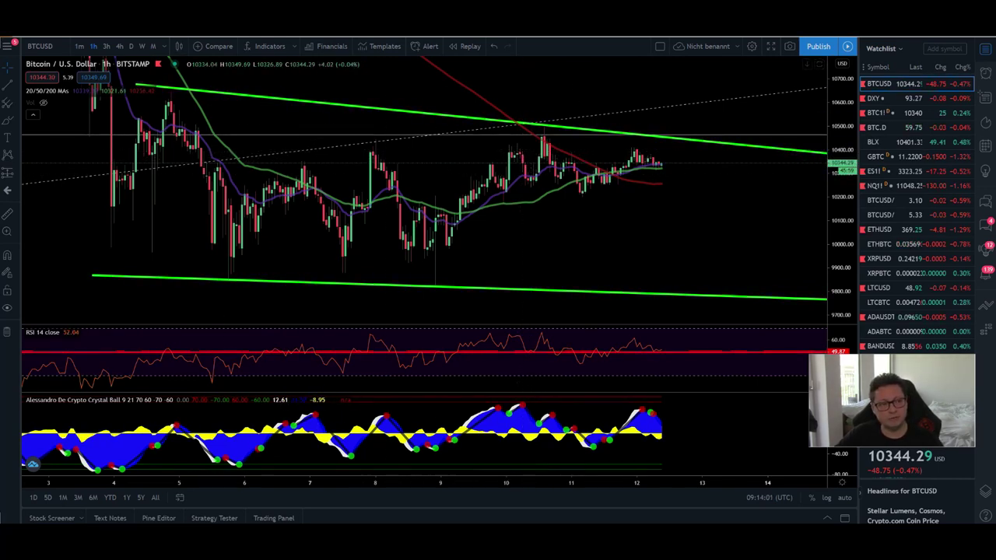
Switch to the YouTube video page and highlight the list of exchange sign-up bonus links in its description
key(alt+Tab)
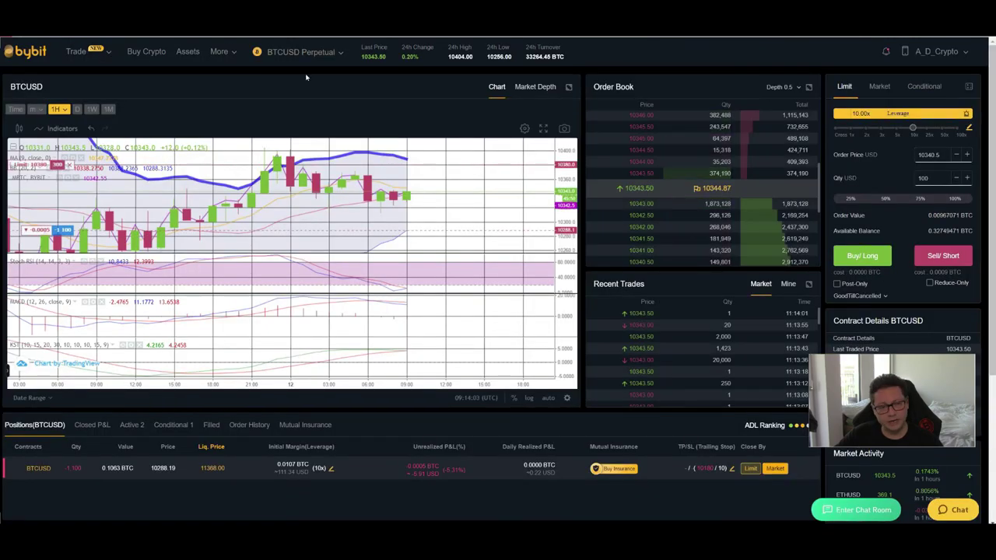
mouse_move(329, 58)
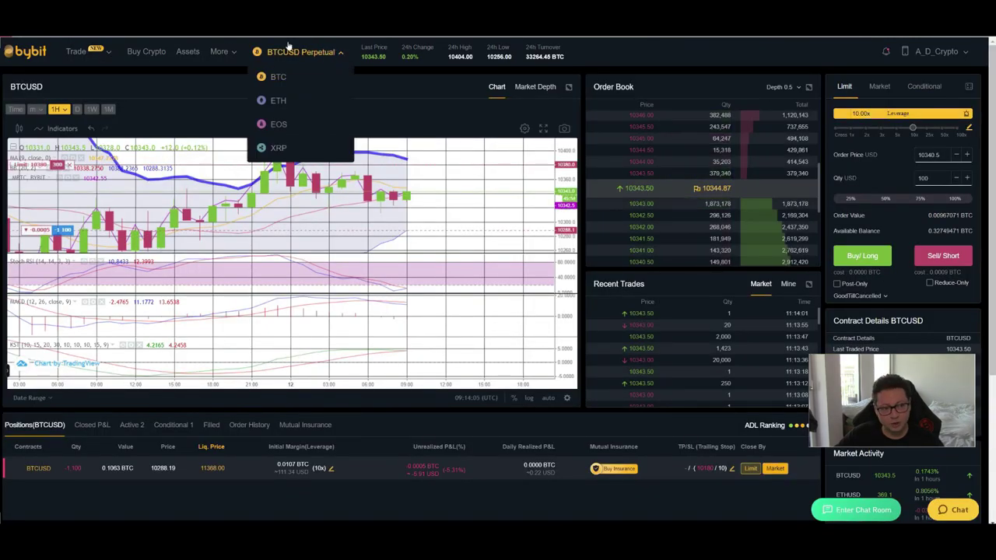
key(alt+Tab)
scroll(288, 201, down, 4)
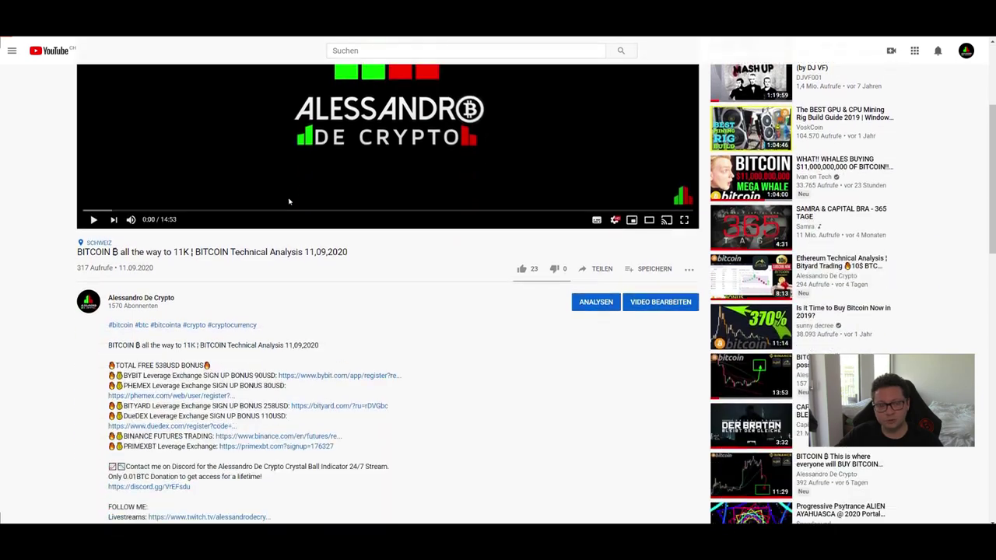
drag(110, 222, 350, 308)
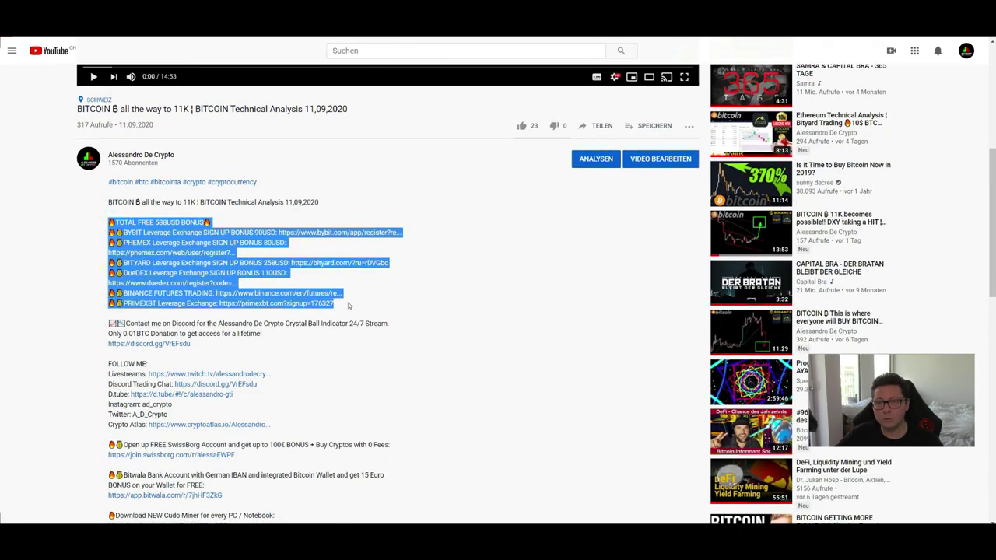
click(98, 225)
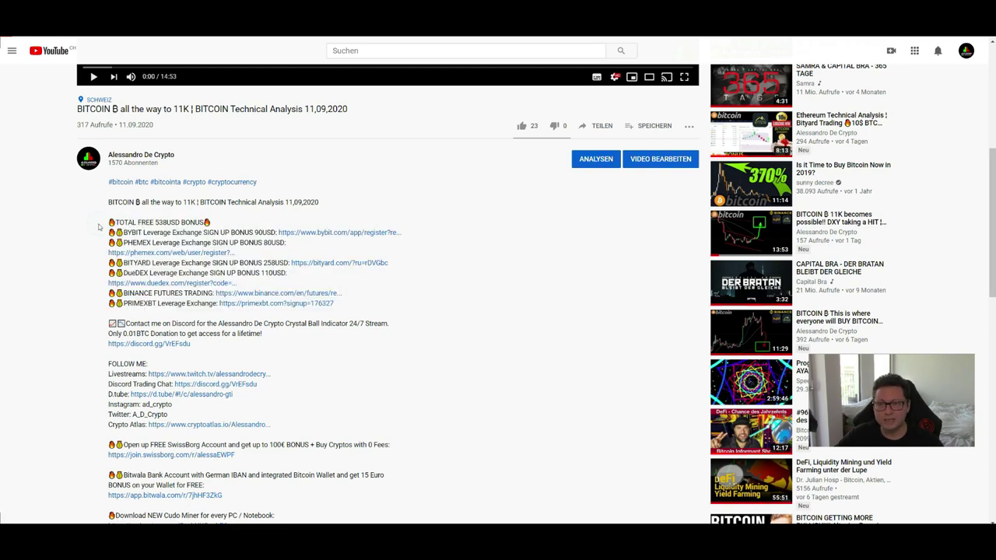
Highlight the Crystal Ball Indicator contact note in the description and briefly bring the indicator's Discord stream popout over the page
drag(109, 325, 274, 350)
click(311, 333)
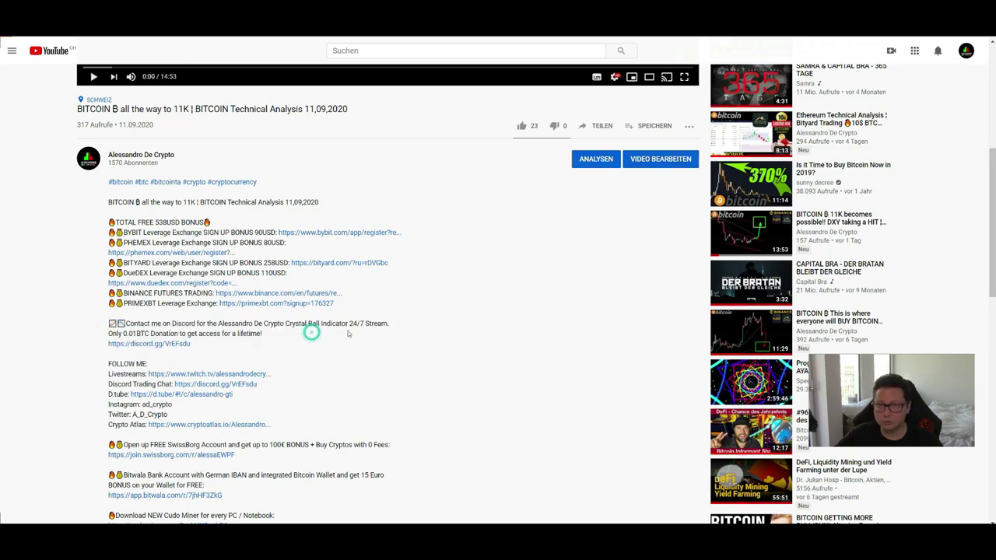
drag(995, 72, 462, 72)
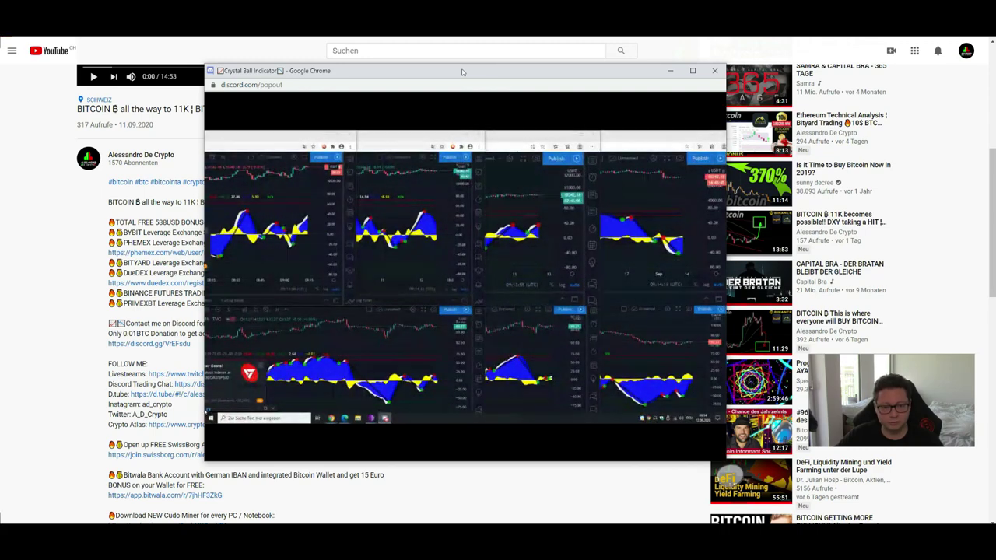
drag(416, 73, 995, 97)
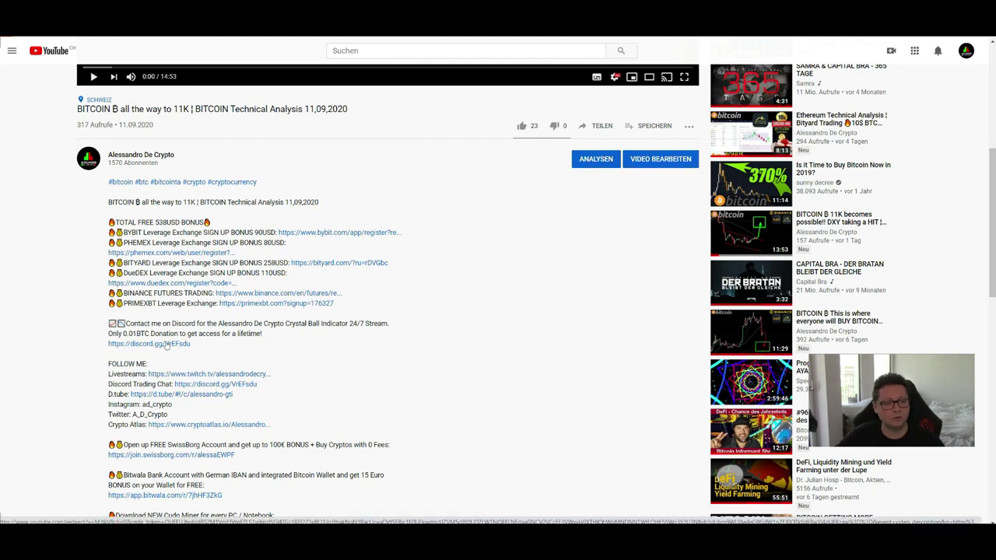
Highlight the FOLLOW ME heading above the social media links in the video description
scroll(166, 345, down, 1)
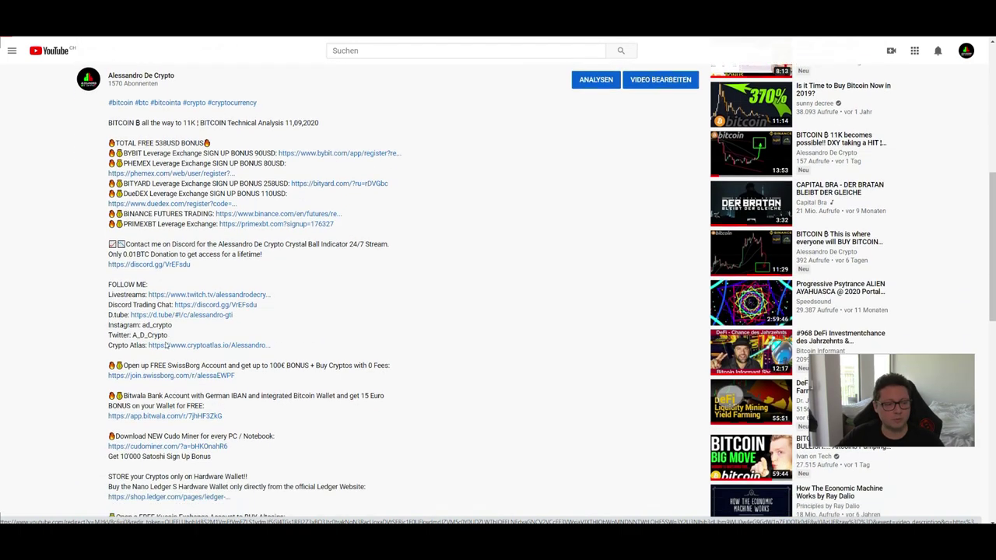
double_click(120, 287)
triple_click(121, 287)
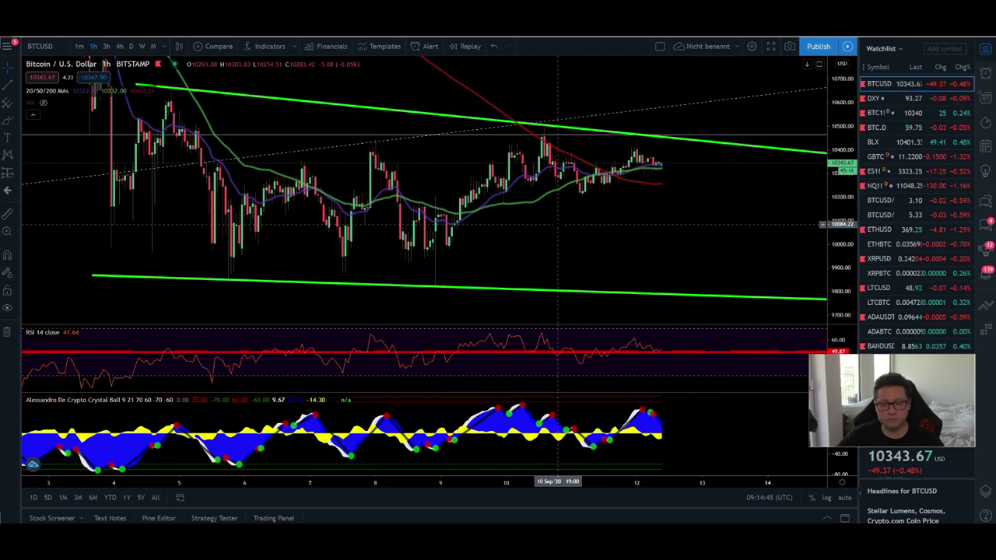
Examine the 1-hour BTCUSD candles against the two green trend lines and the 20/50/200 moving averages
scroll(589, 228, down, 2)
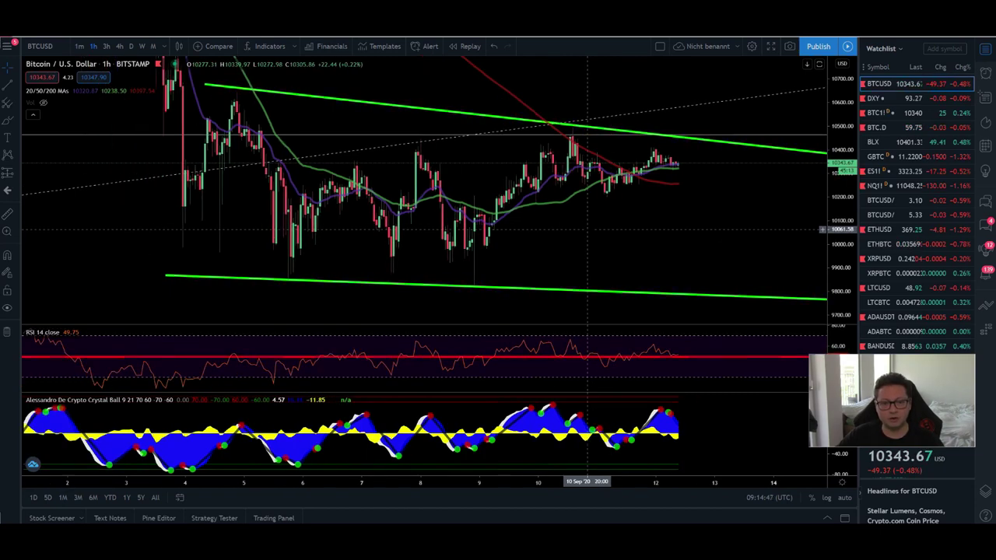
scroll(589, 228, up, 2)
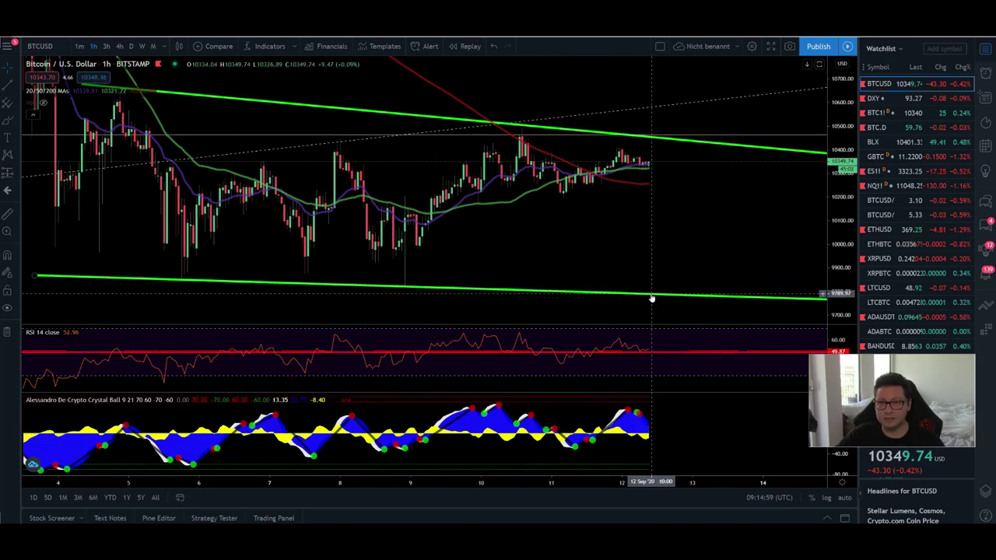
scroll(652, 298, down, 5)
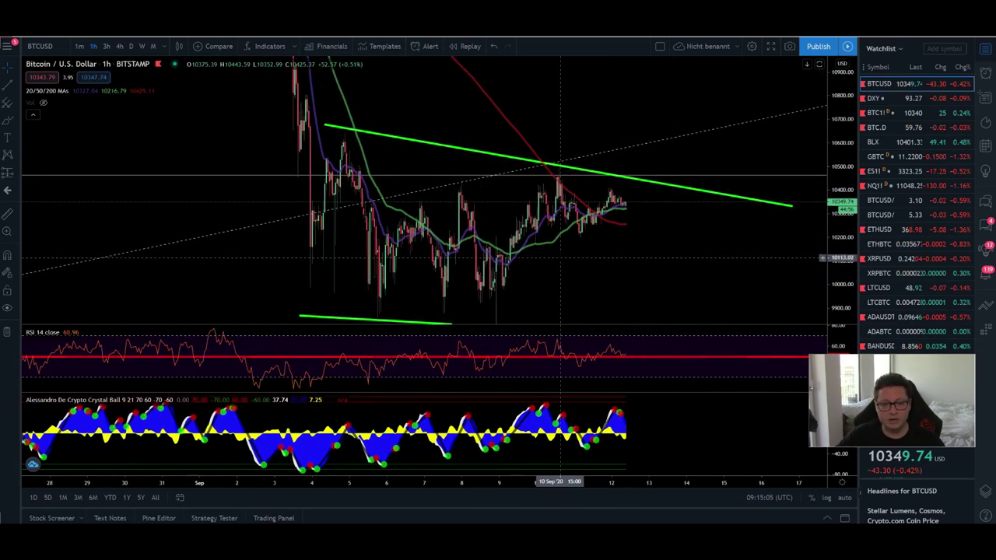
scroll(573, 246, up, 3)
drag(572, 236, 568, 201)
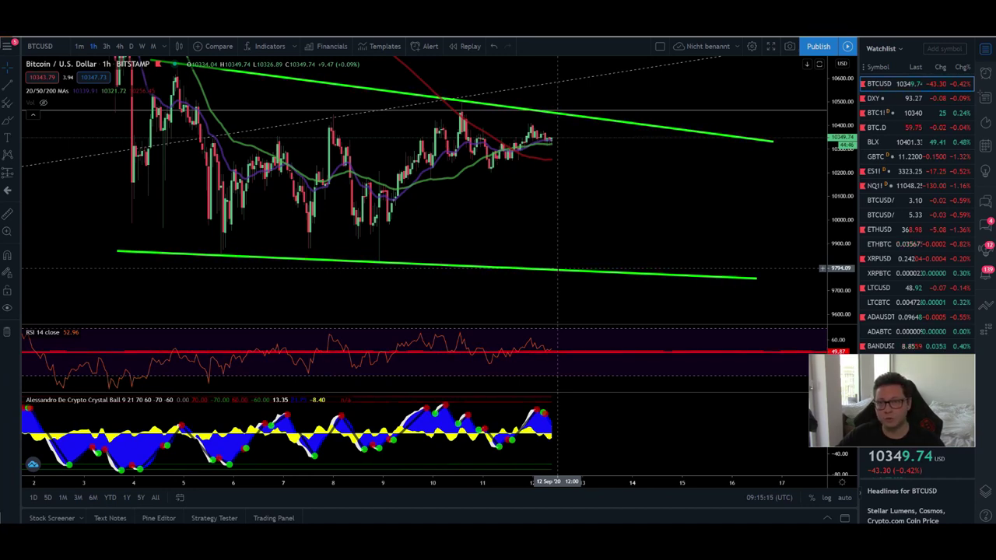
drag(607, 200, 610, 261)
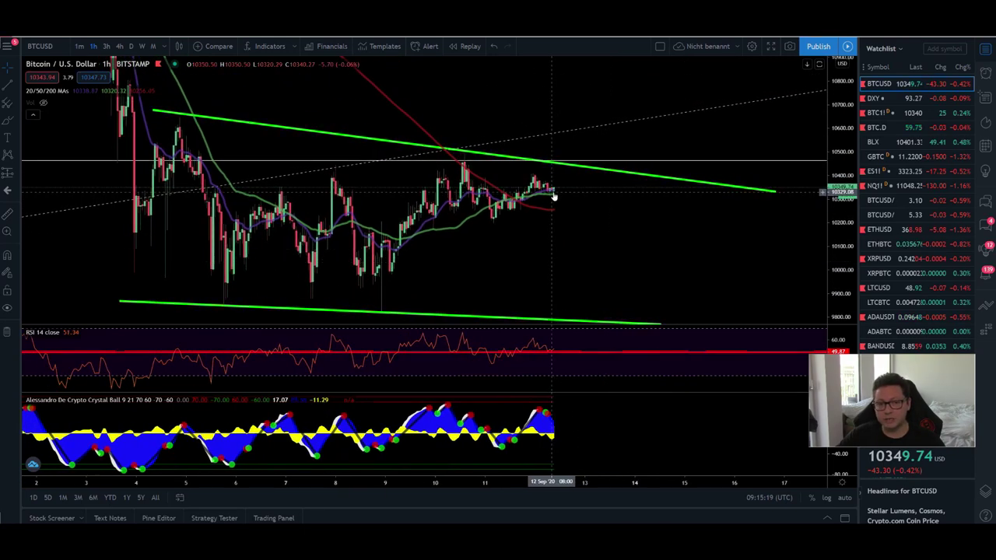
drag(552, 199, 599, 220)
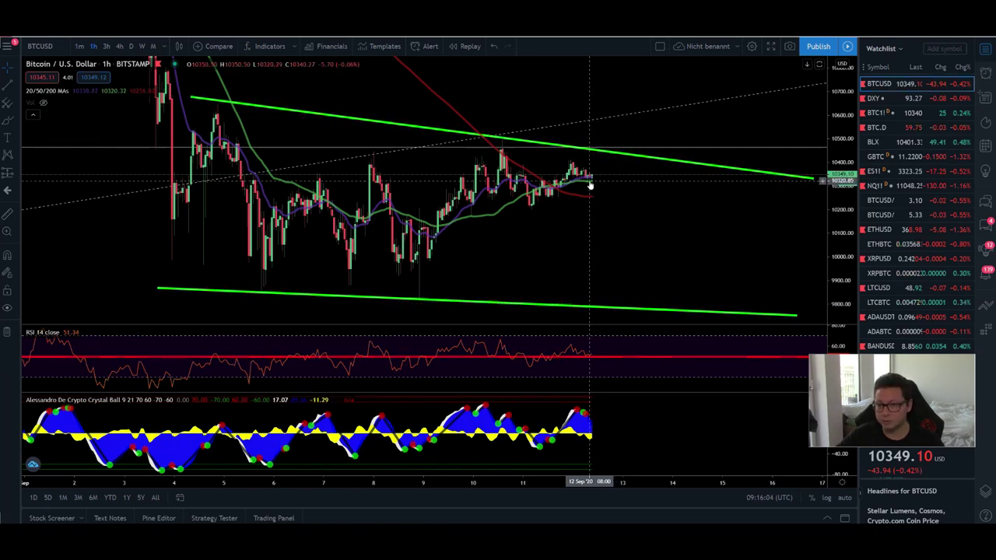
Open the BTC1! Bitcoin CME Futures chart from the watchlist and examine its recent price action and trend lines
click(925, 114)
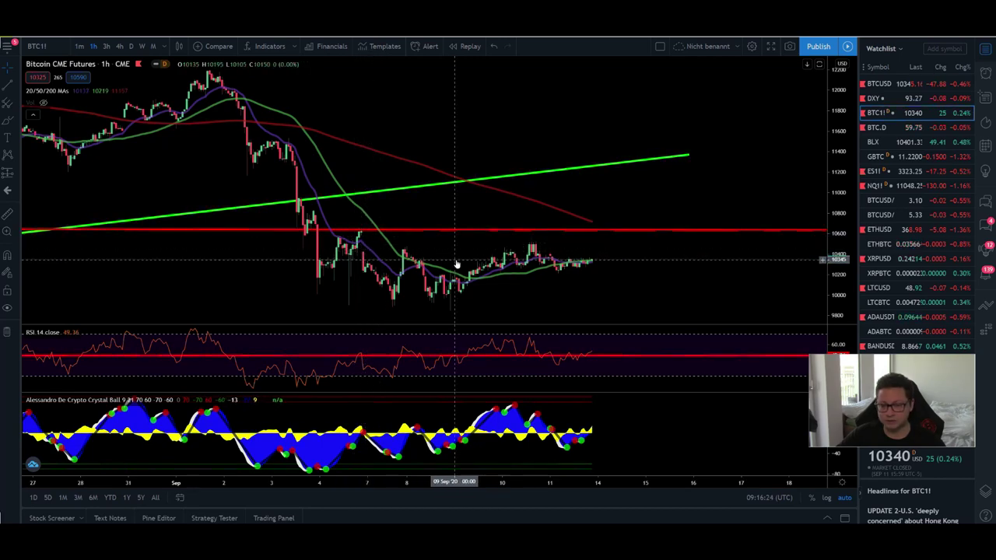
scroll(456, 265, down, 5)
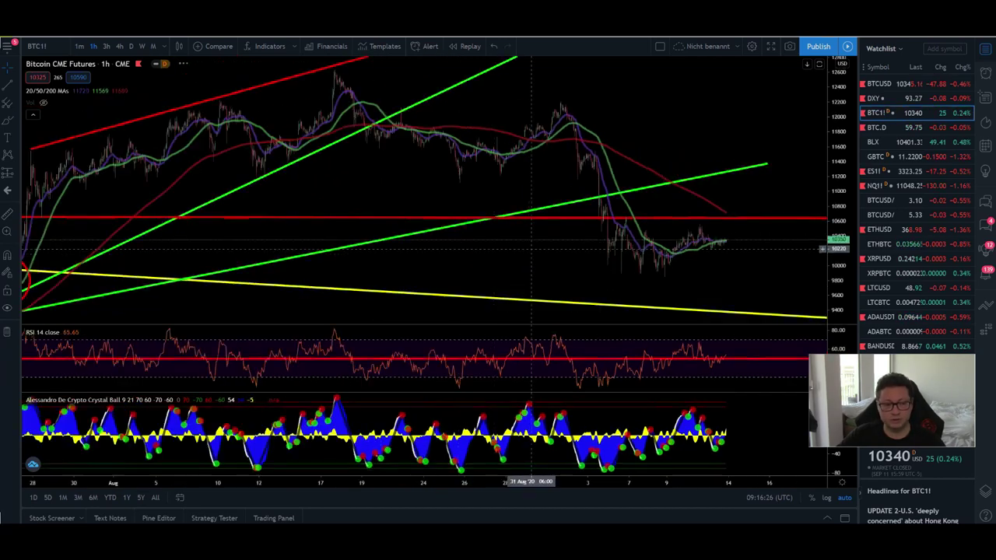
scroll(435, 247, up, 5)
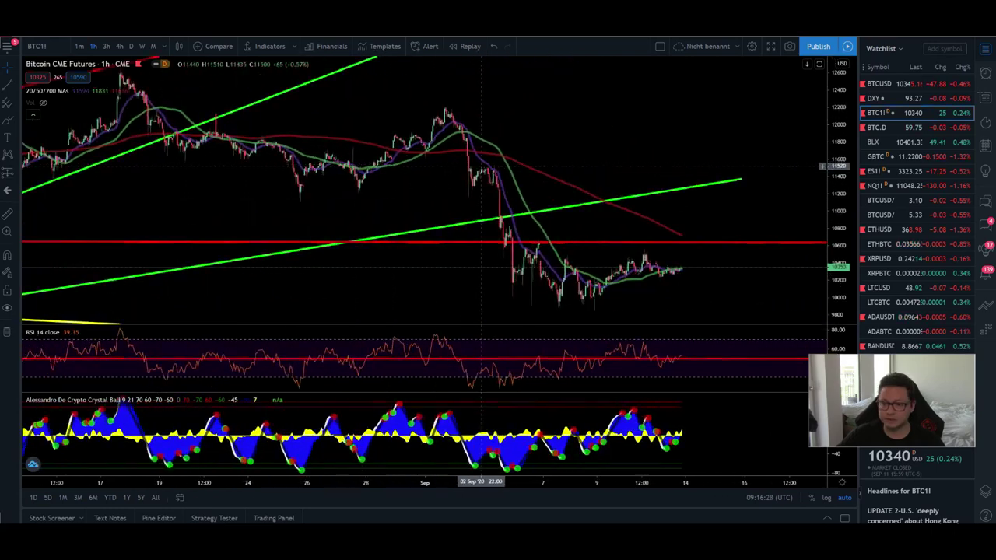
Open the DXY U.S. Dollar Currency Index chart and examine the latest hourly candles against the moving averages
click(914, 100)
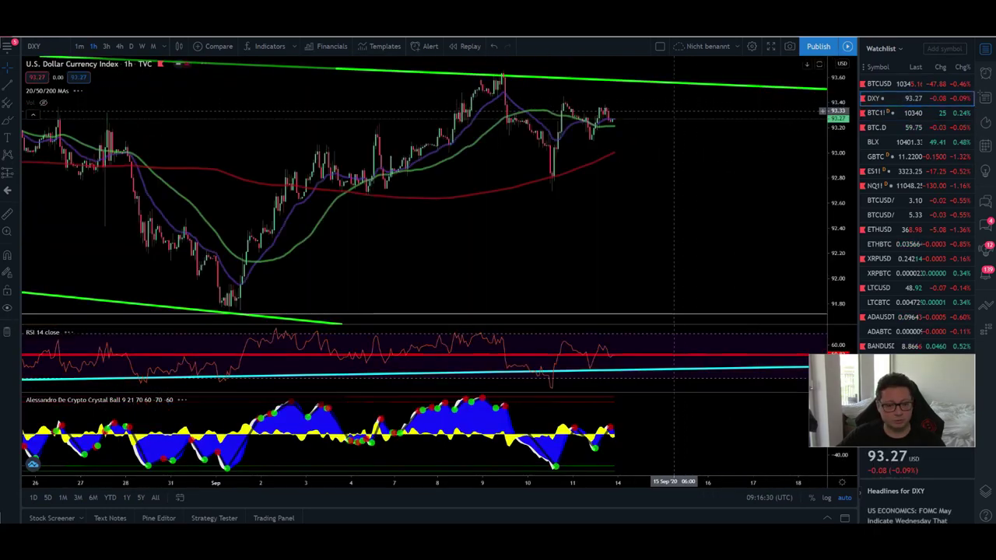
scroll(405, 167, up, 4)
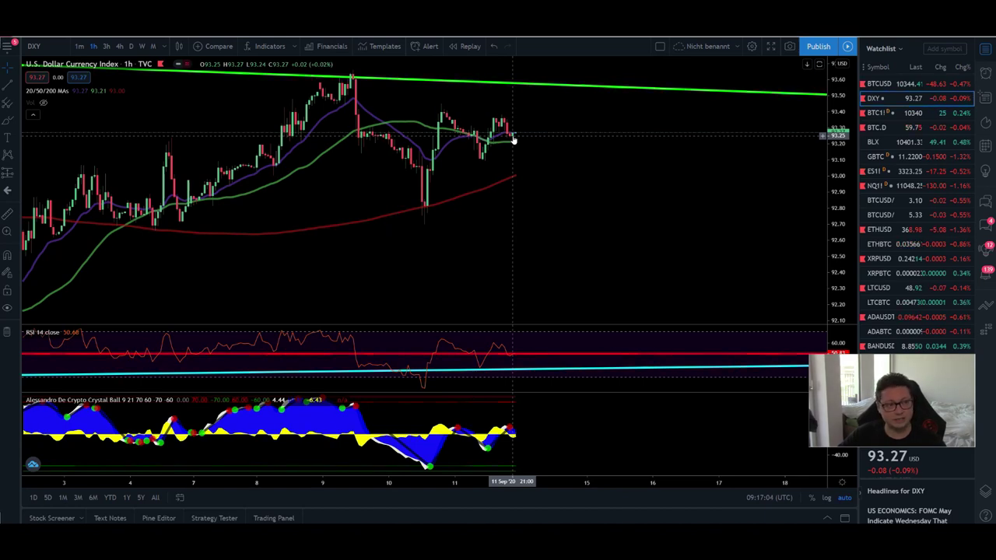
scroll(514, 138, down, 1)
scroll(513, 139, down, 1)
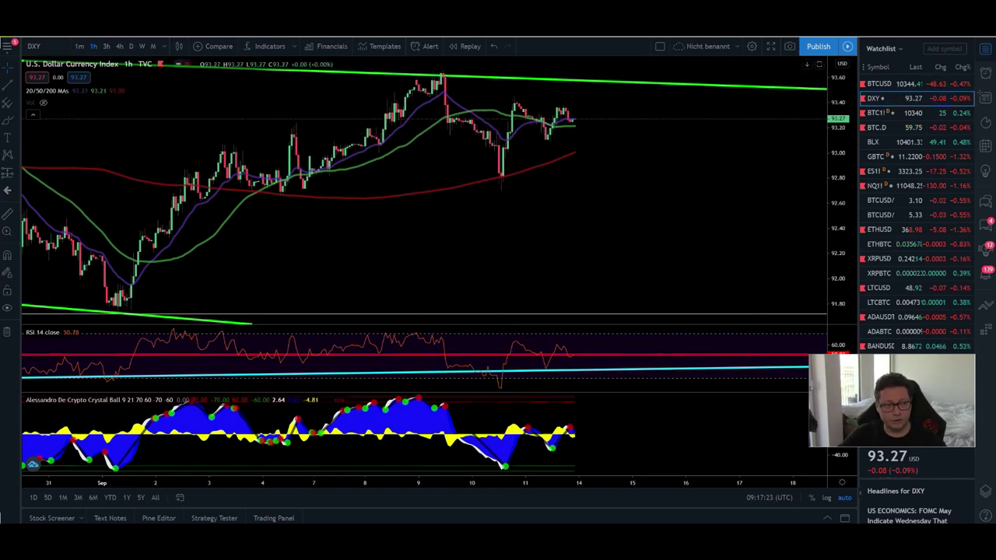
Switch to Bybit and examine the latest candles and indicators on the 1-hour BTCUSD chart
key(alt+Tab)
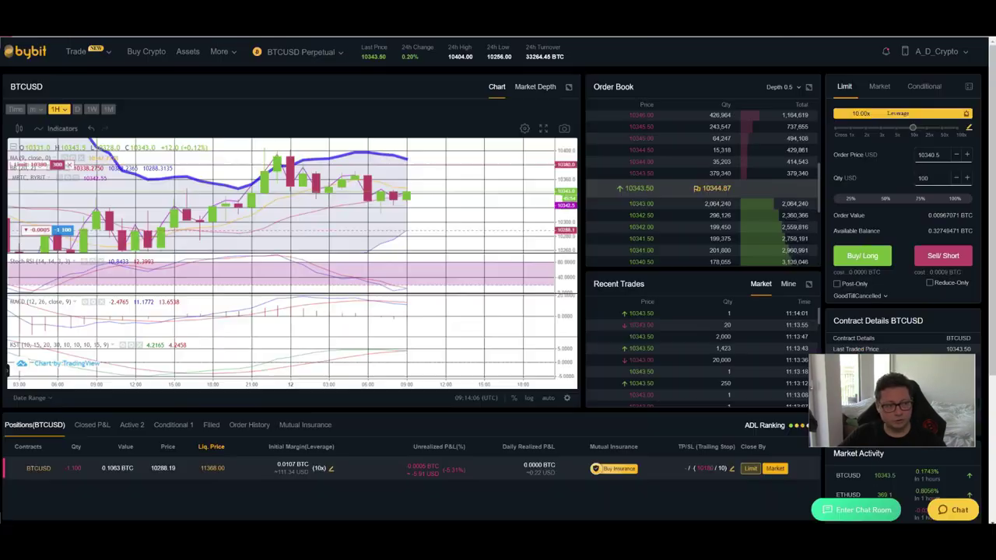
scroll(524, 210, right, 1)
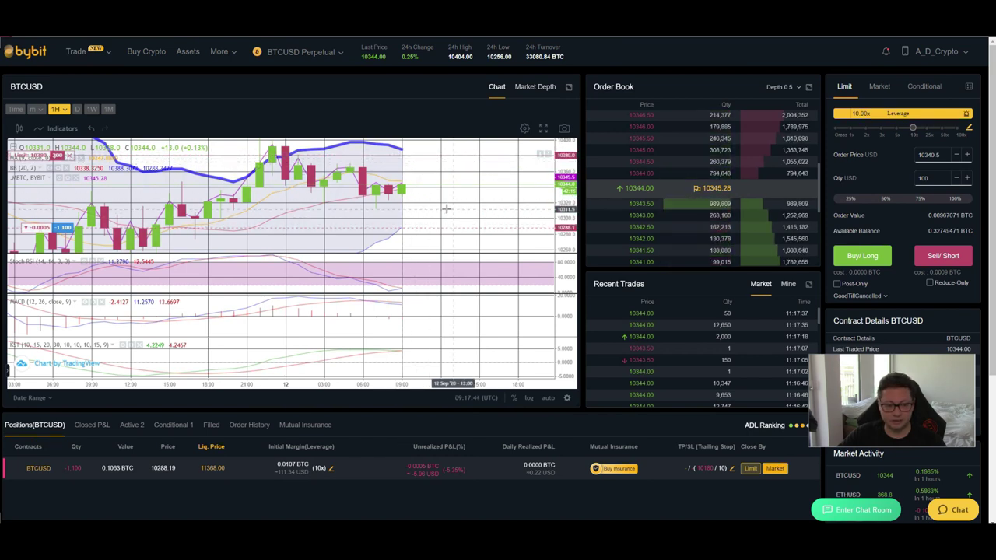
drag(456, 197, 470, 199)
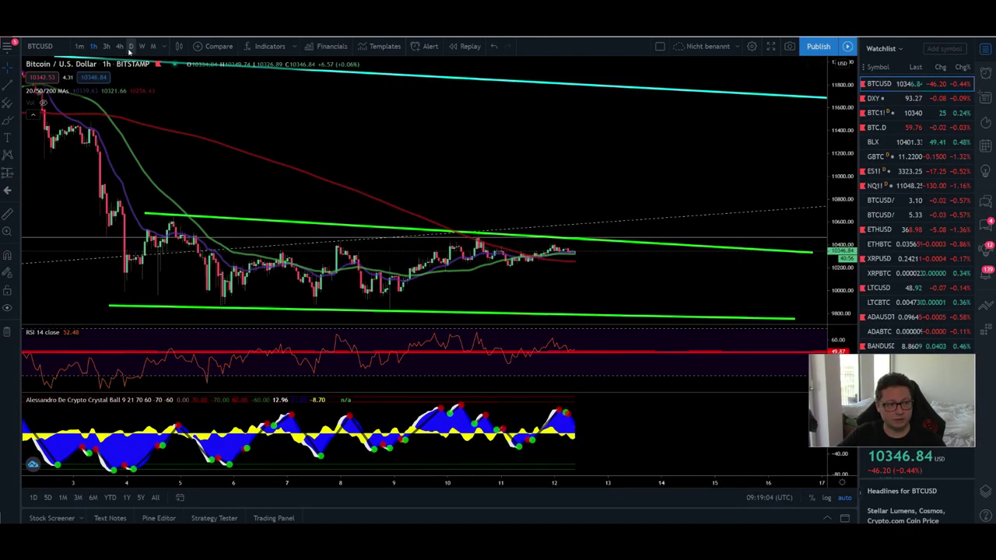
Set the BTCUSD chart to the 4-hour timeframe and examine the candles between the green trend lines
click(119, 46)
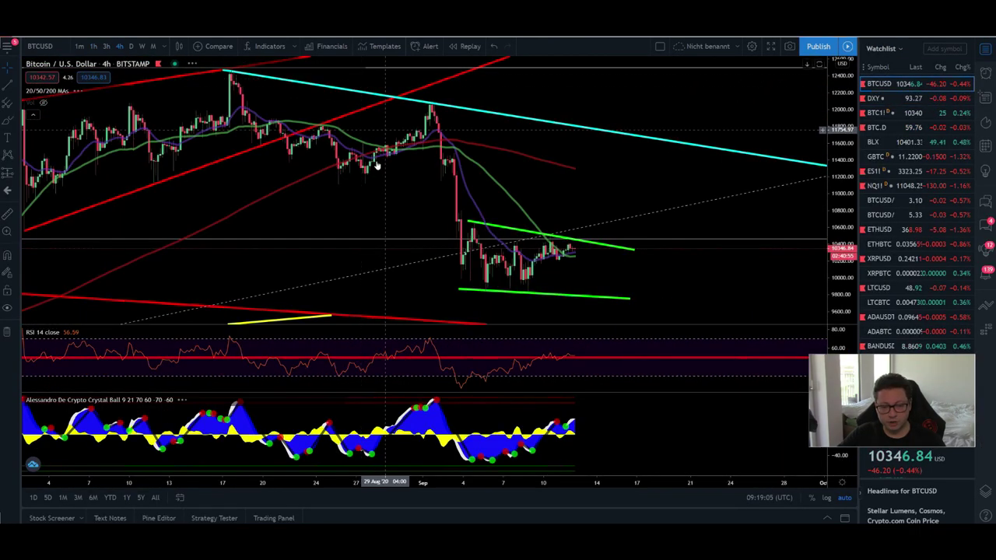
scroll(296, 190, up, 3)
drag(307, 185, 509, 178)
drag(838, 296, 839, 265)
drag(596, 233, 597, 137)
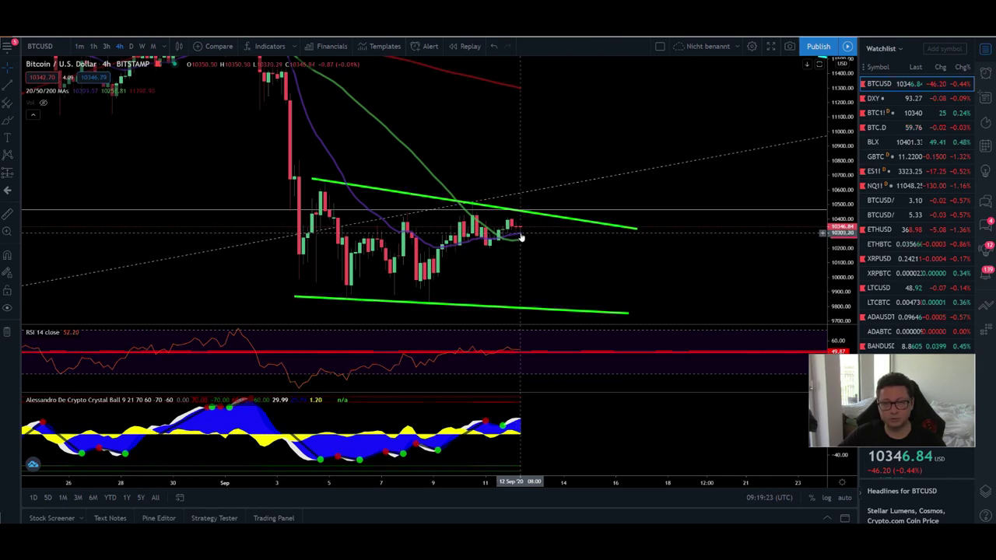
drag(521, 233, 518, 223)
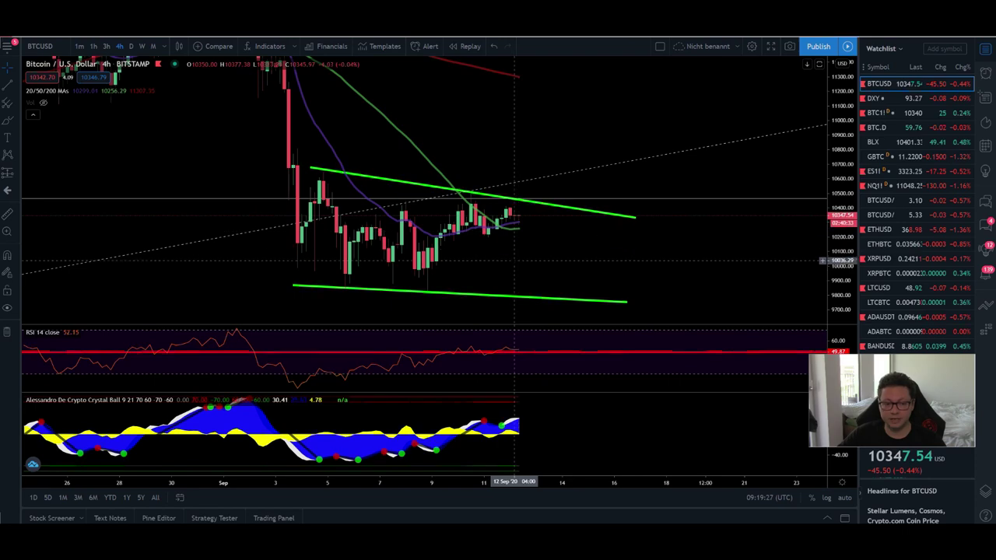
drag(560, 253, 591, 289)
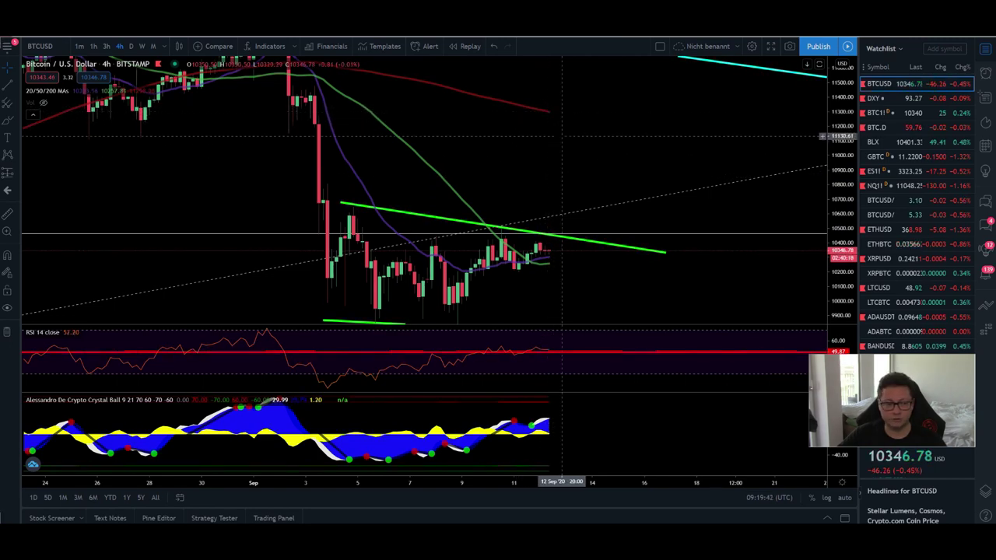
drag(551, 115, 597, 124)
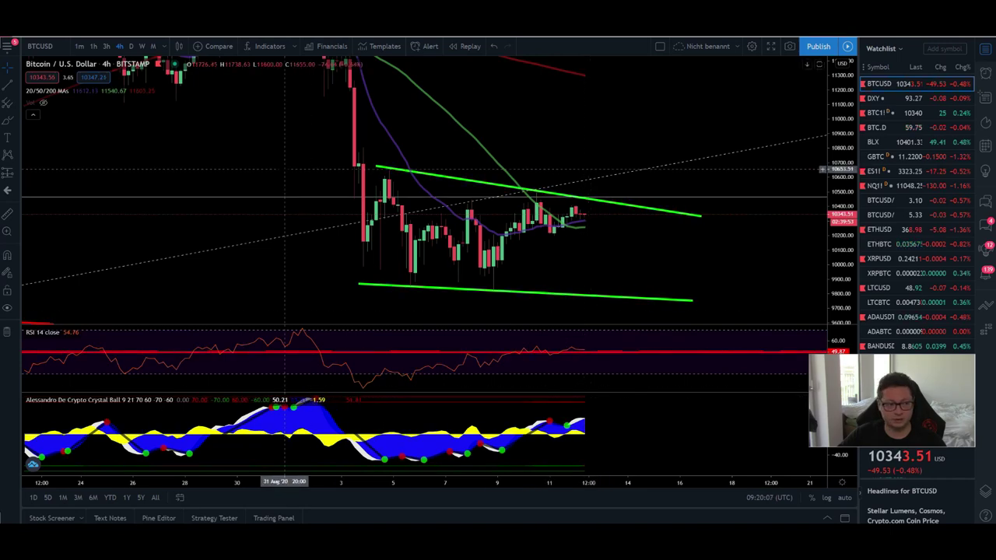
Switch to Bybit and set its BTCUSD chart to the 4H timeframe
key(ctrl+Tab)
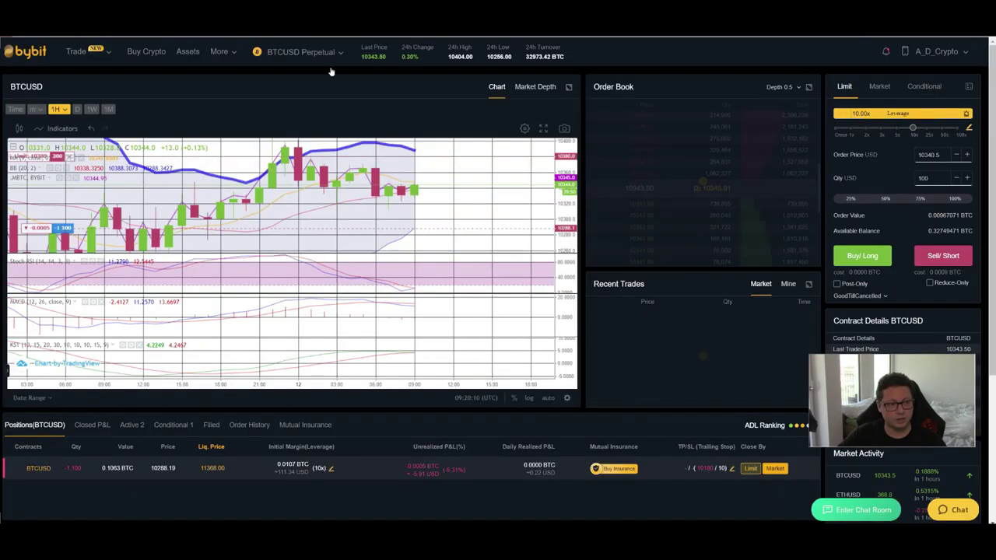
click(58, 109)
click(53, 153)
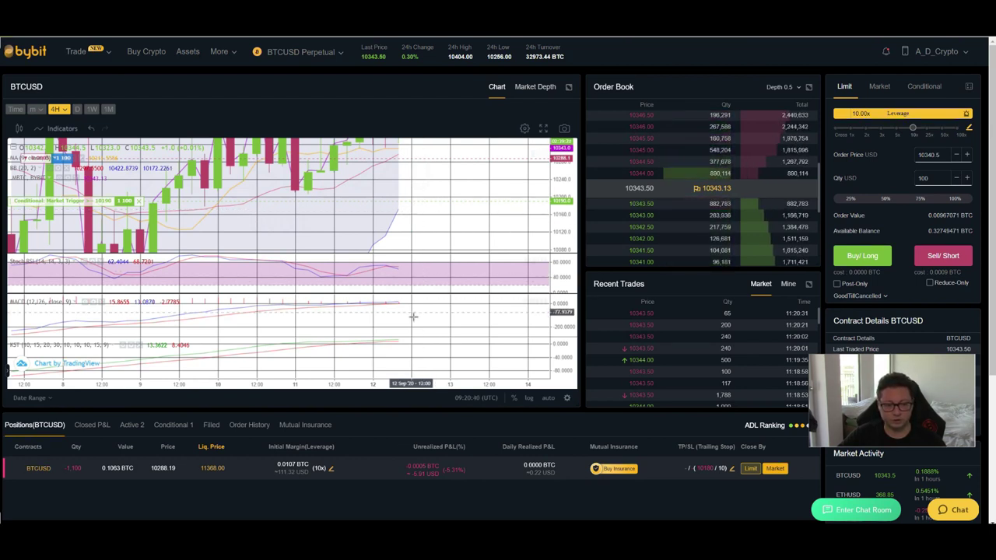
Maximize the MACD pane to inspect it, restore the layout, and maximize the KST pane
click(543, 303)
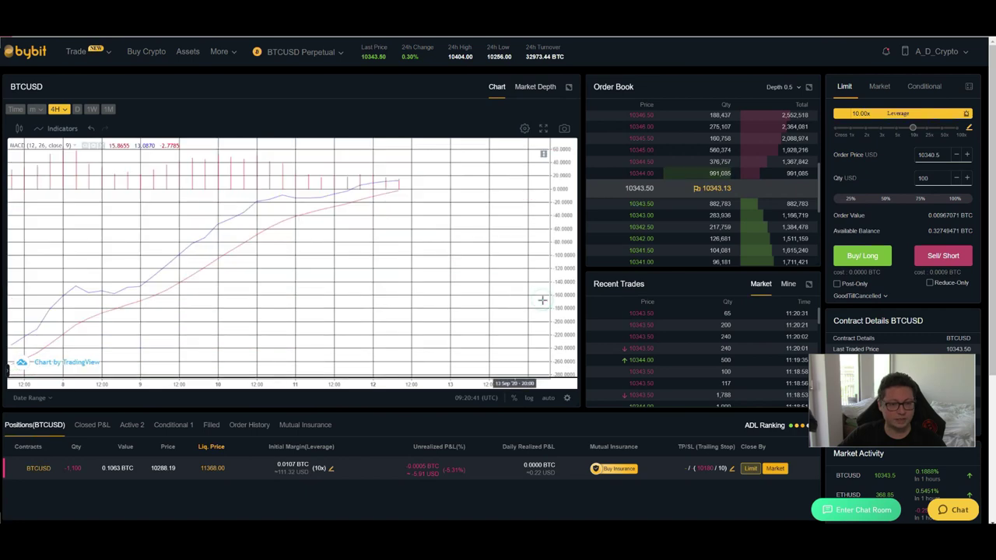
click(547, 151)
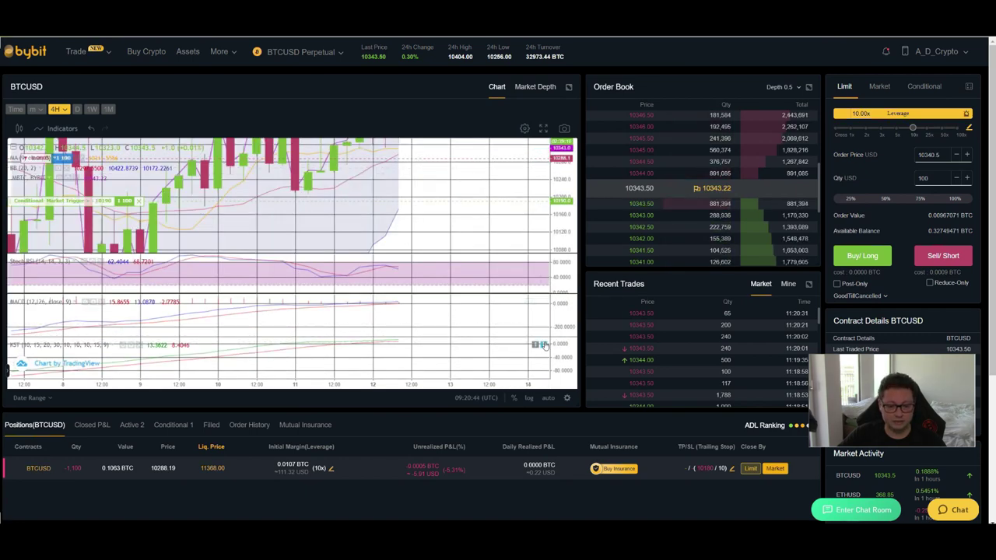
click(543, 344)
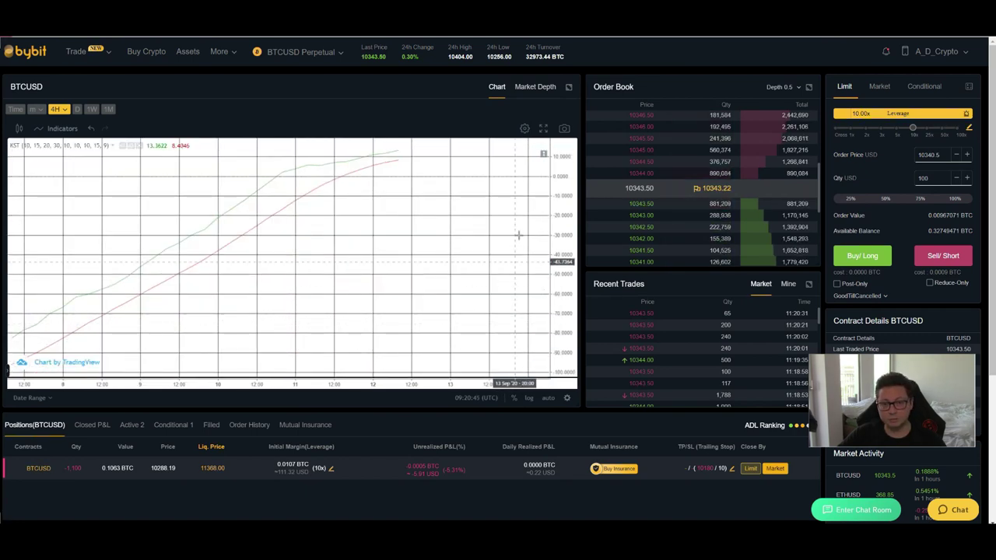
Restore the Bybit chart layout from the maximized KST pane, switch to TradingView and open the DXY chart
click(544, 152)
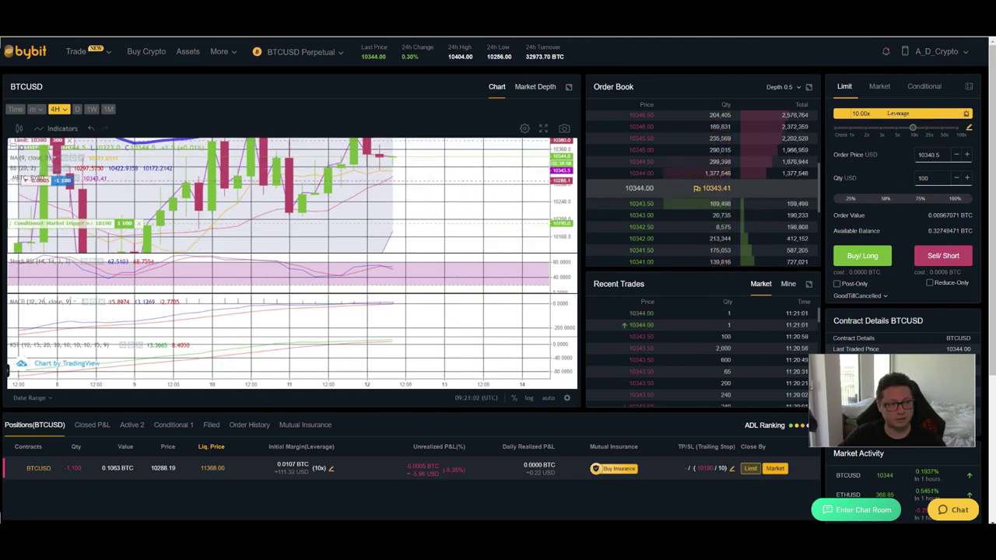
key(alt+Tab)
click(876, 98)
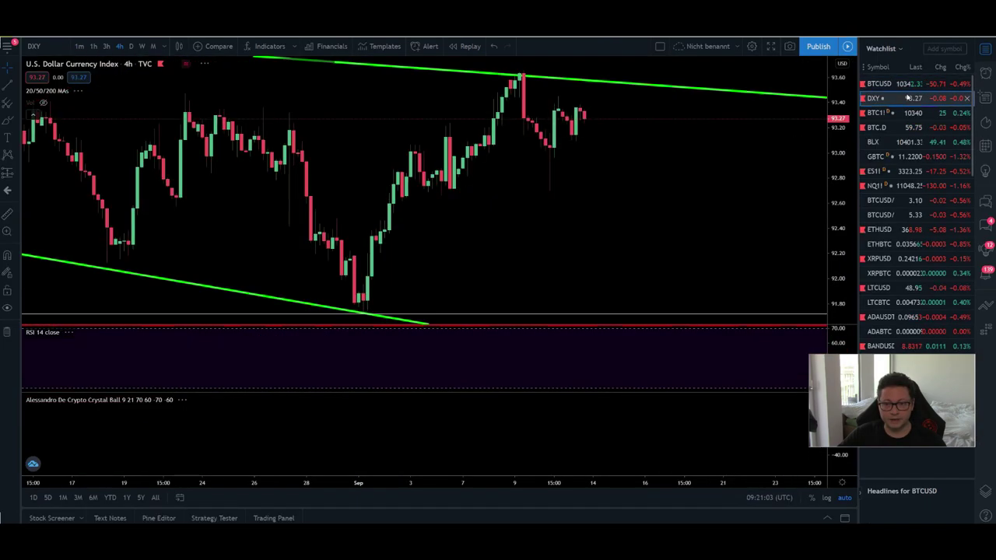
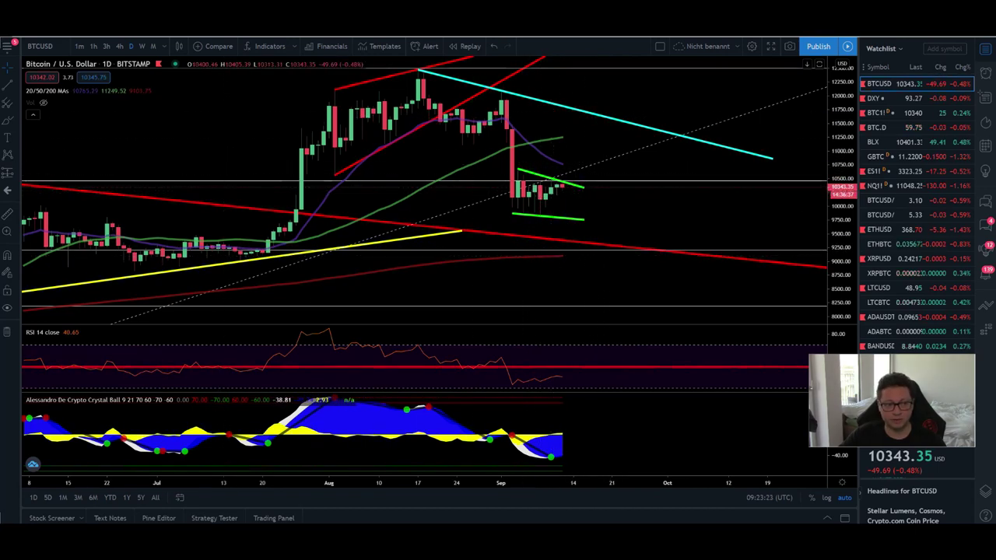
Switch to Bybit and examine the latest candles and indicators on the daily BTCUSD chart
key(ctrl+Tab)
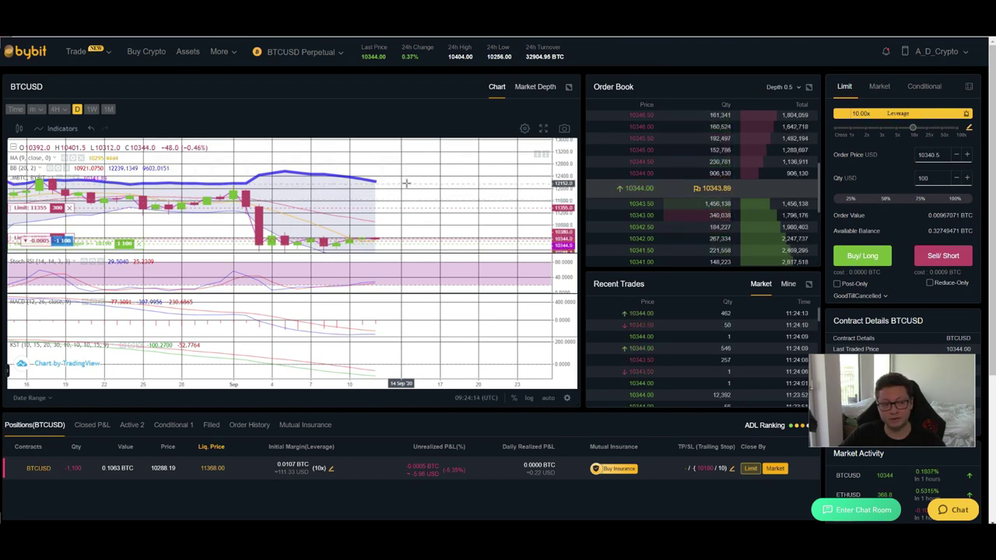
drag(406, 183, 413, 171)
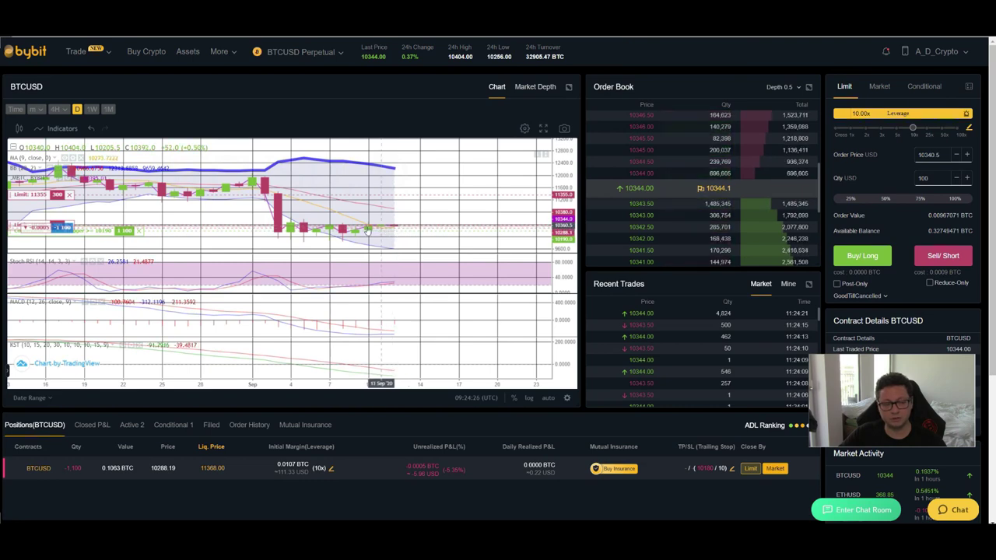
drag(427, 244, 418, 235)
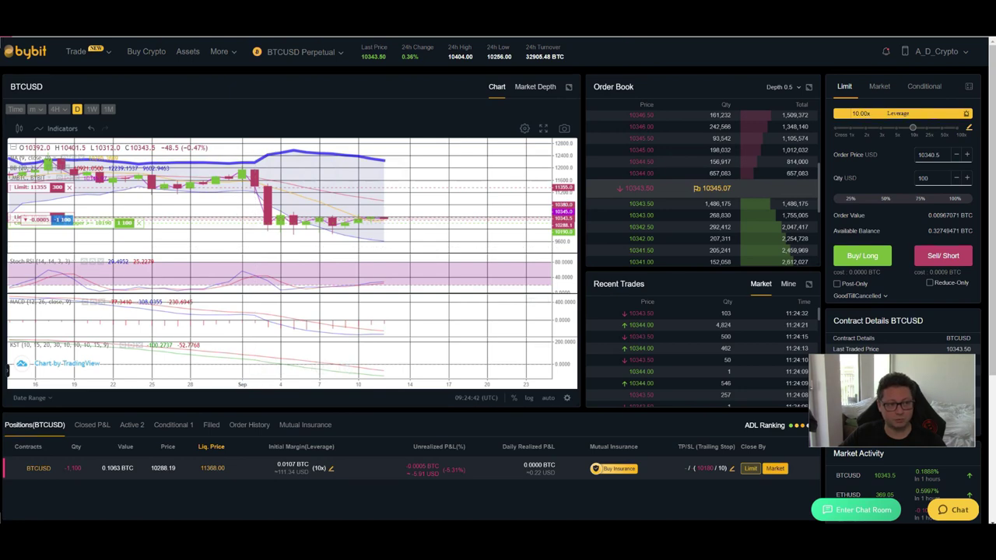
Switch to TradingView, open the daily DXY chart and examine its green channel, moving averages, Fibonacci levels and RSI trend line
key(alt+Tab)
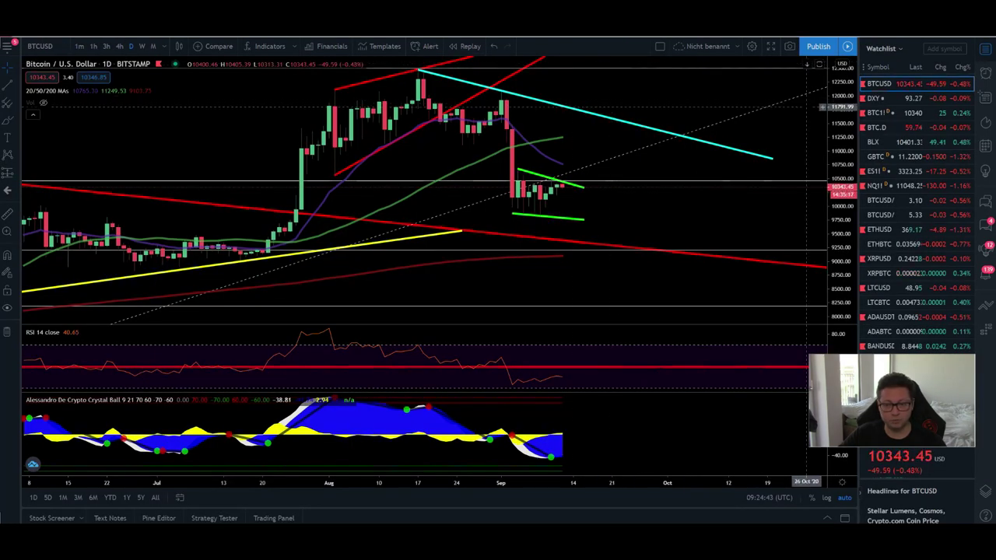
click(874, 98)
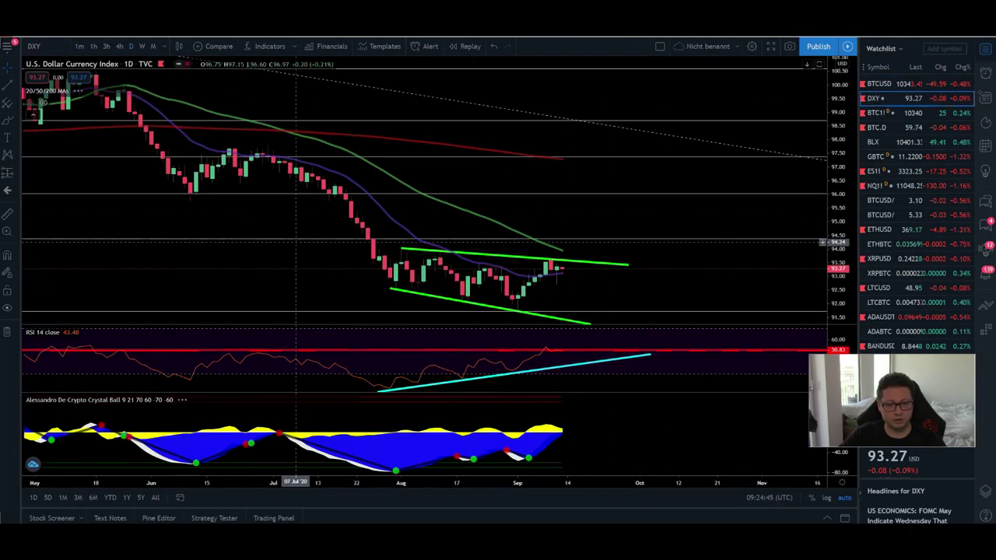
scroll(370, 232, up, 3)
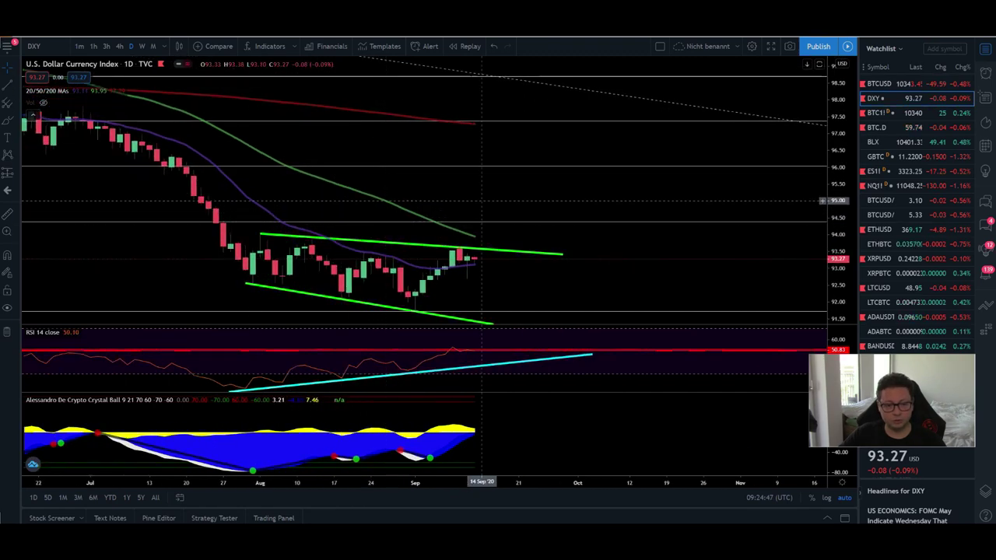
drag(343, 198, 473, 197)
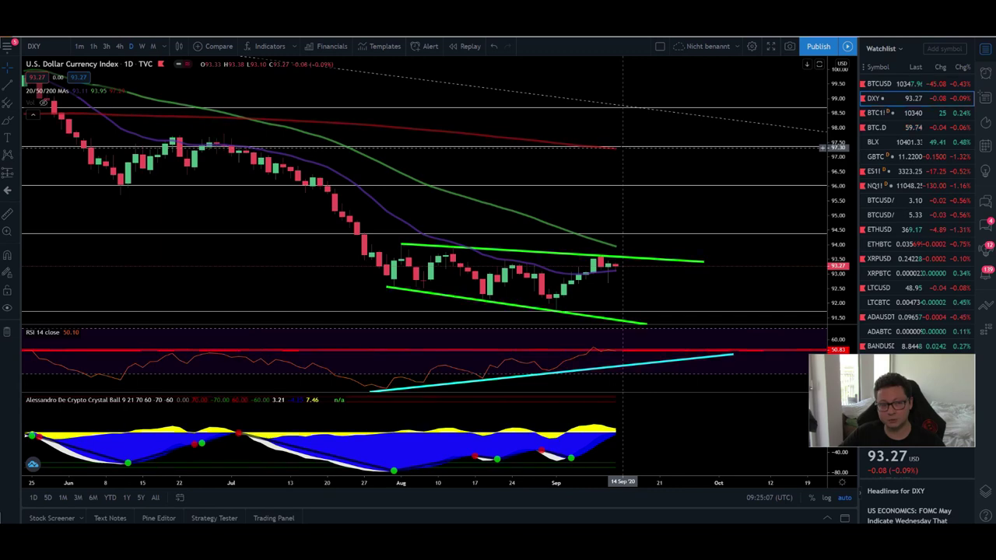
scroll(623, 147, down, 5)
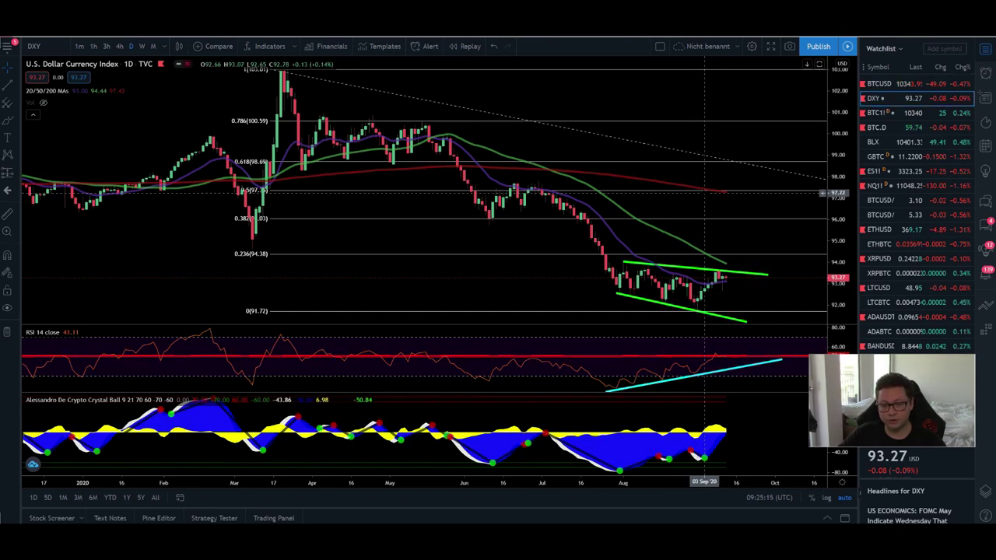
scroll(705, 192, up, 5)
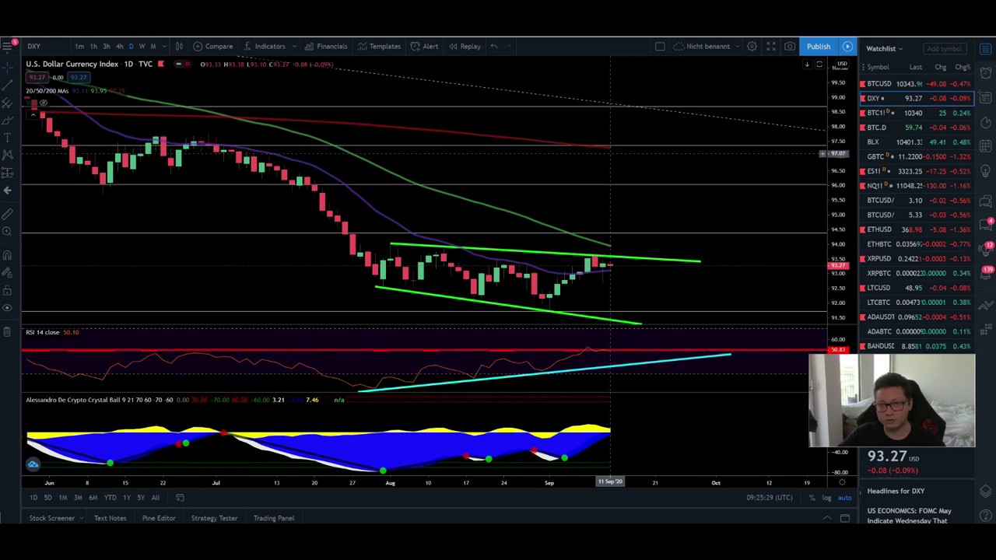
scroll(610, 174, up, 3)
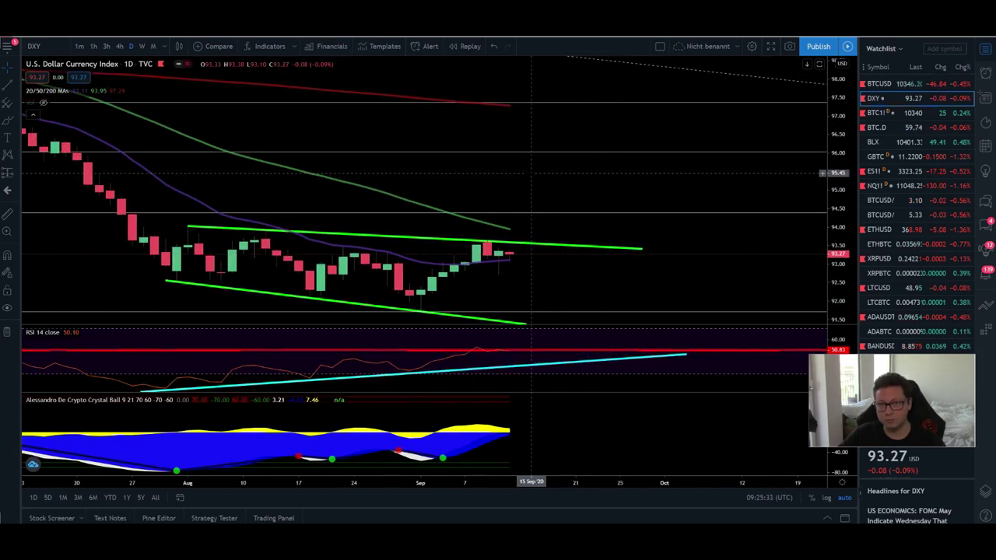
scroll(532, 175, down, 5)
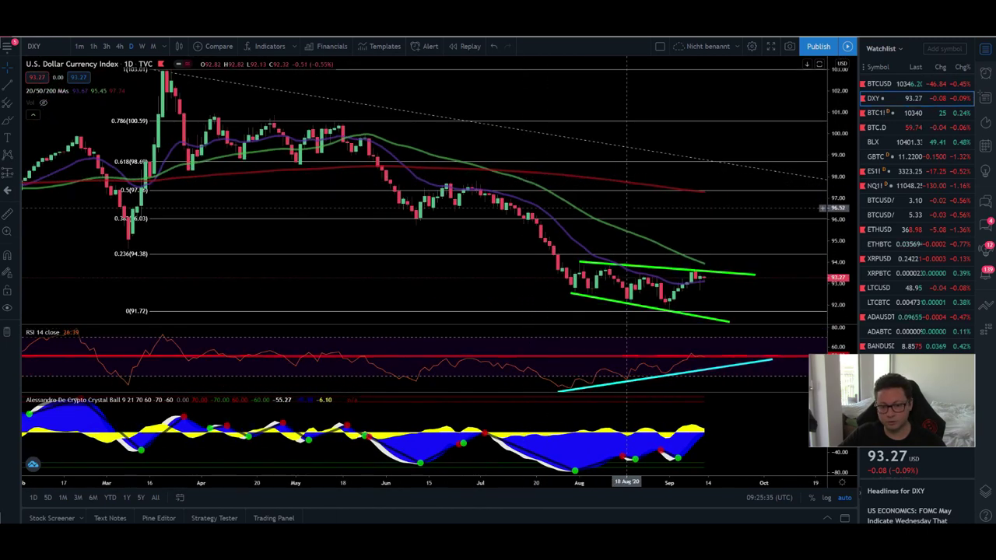
Open the BTCUSD chart on the weekly timeframe and examine the recent candles against the trend lines and Fibonacci levels
click(921, 83)
click(142, 46)
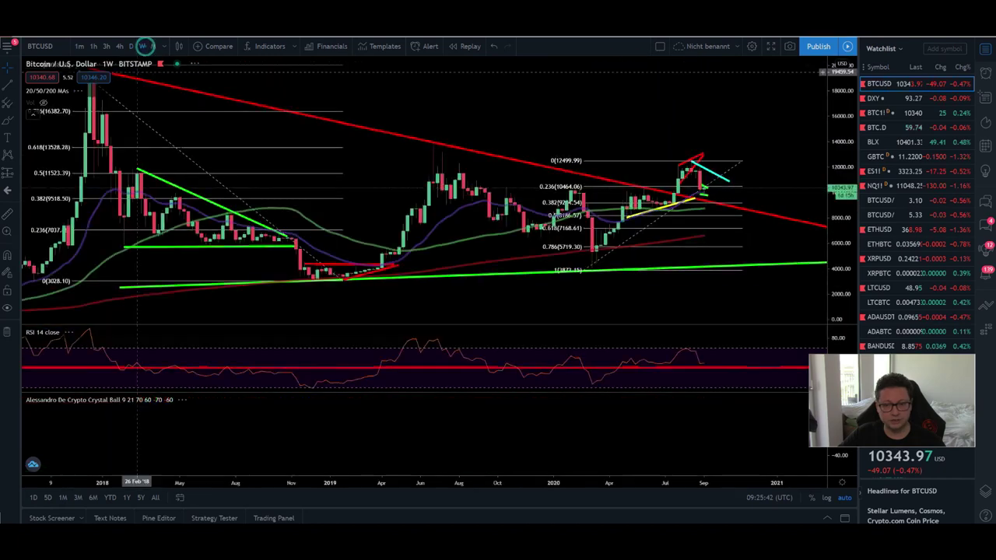
scroll(520, 236, up, 6)
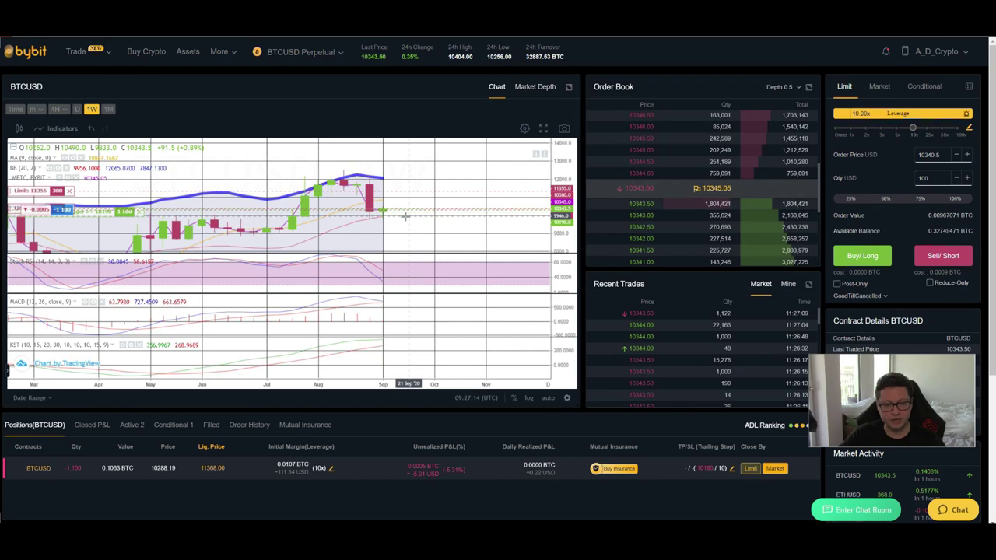
Examine the weekly BTCUSD chart in Bybit, maximizing the MACD and KST panes one after the other and restoring the layout
drag(405, 216, 414, 195)
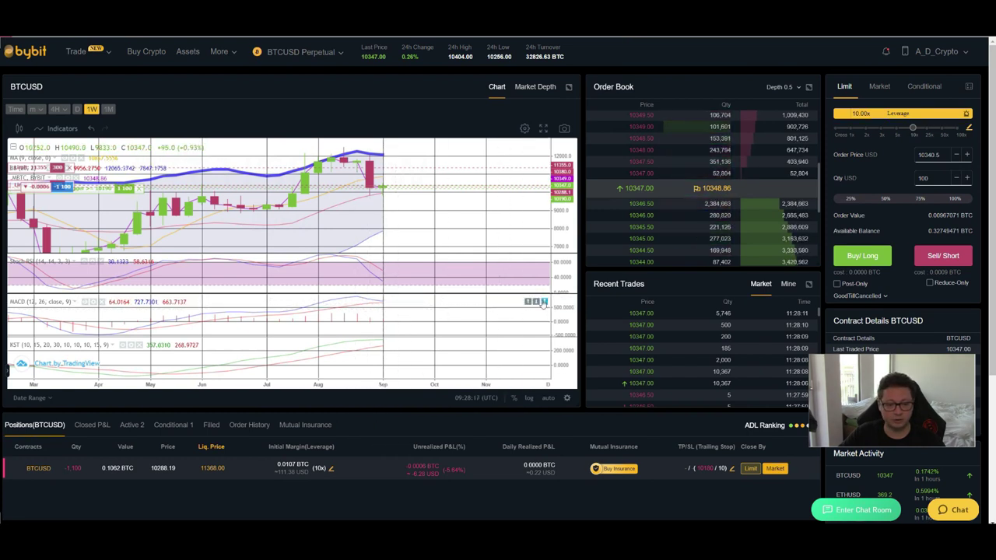
click(544, 302)
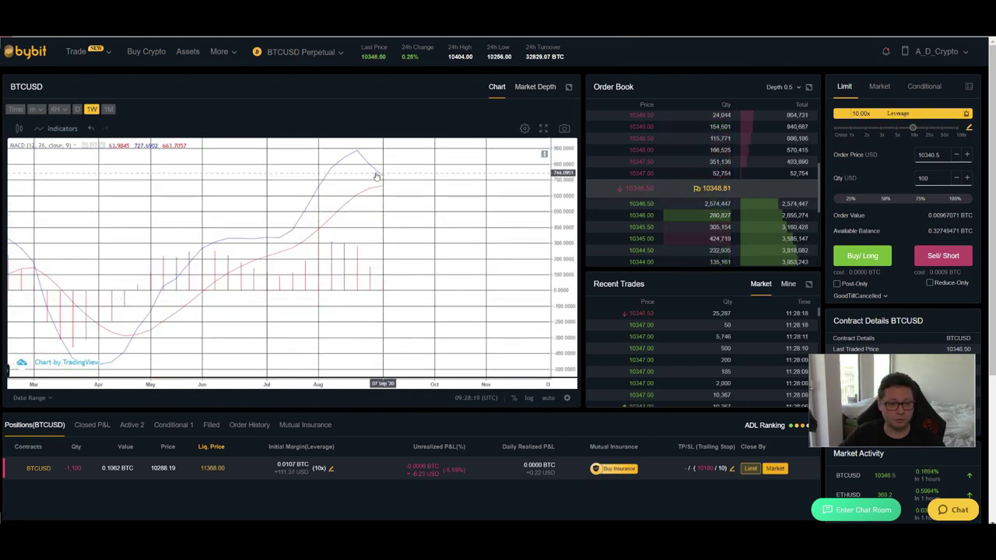
click(544, 153)
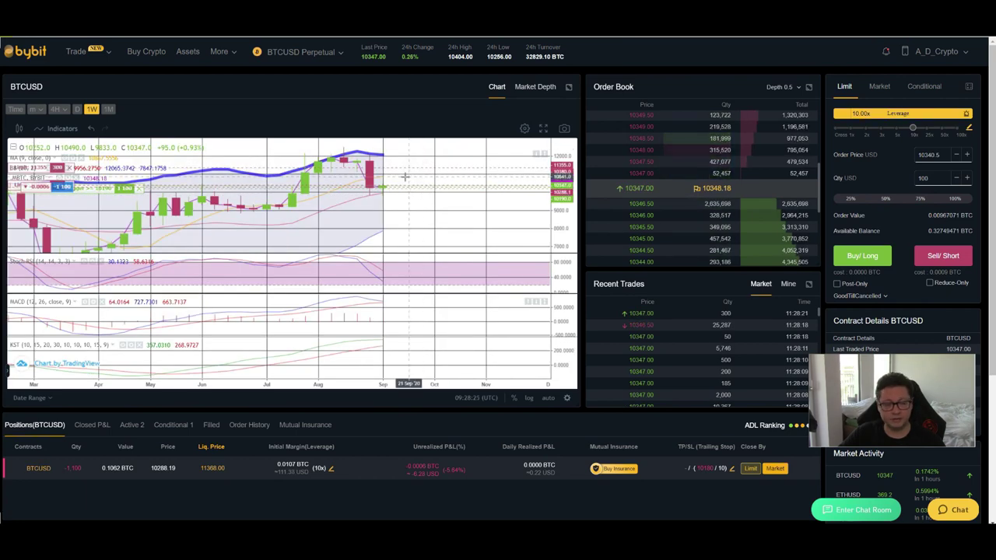
click(543, 345)
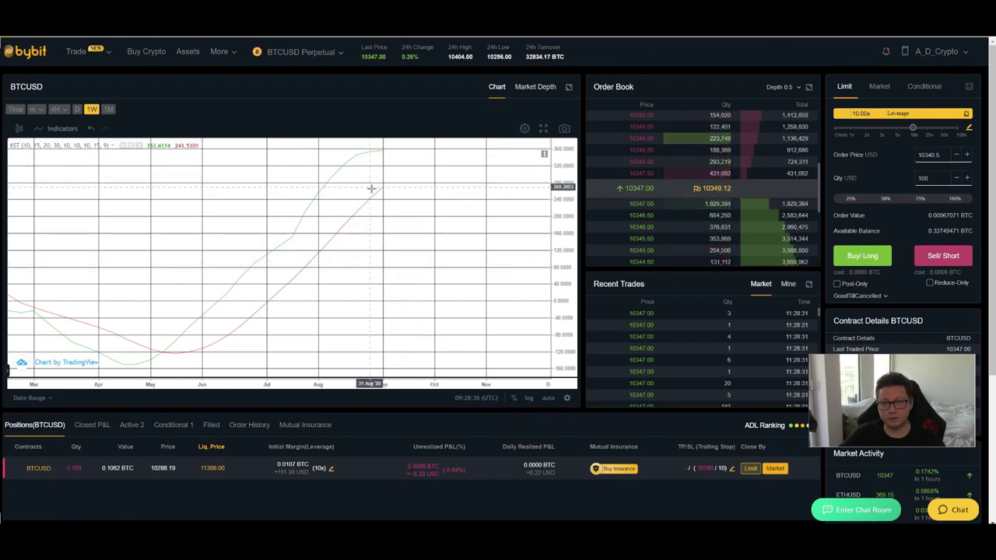
click(543, 155)
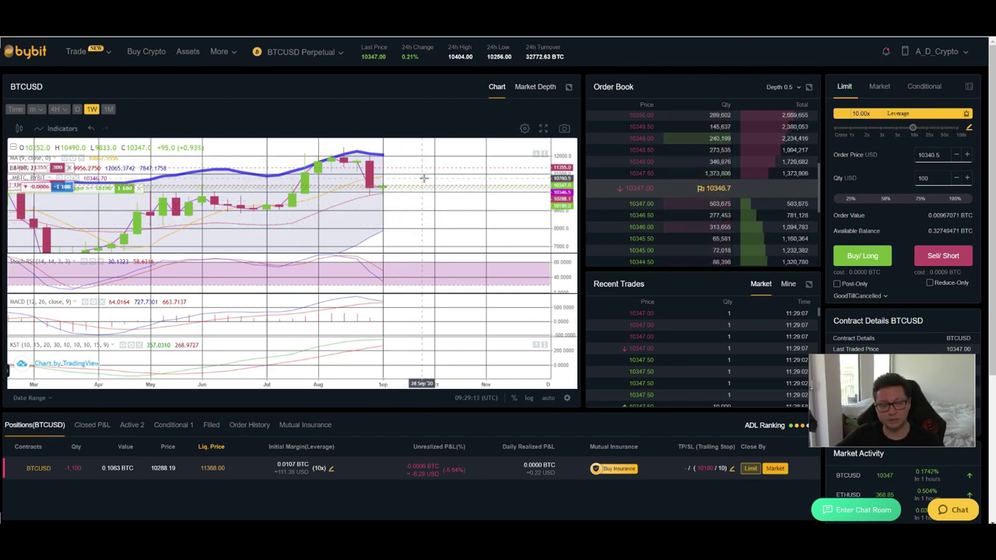
Switch to the YouTube page of the 11,09,2020 Bitcoin technical analysis video and show the links in its description
key(alt+Tab)
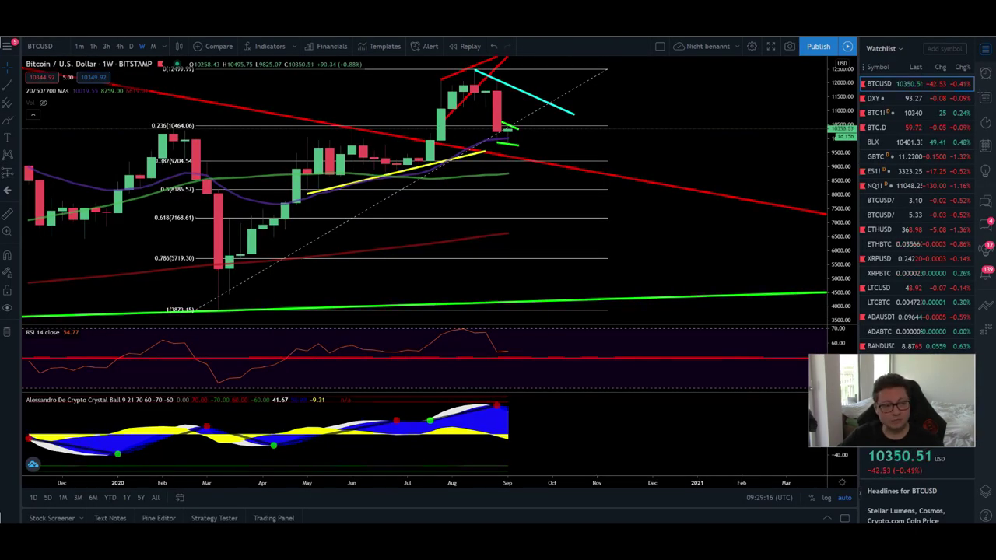
key(alt+Tab)
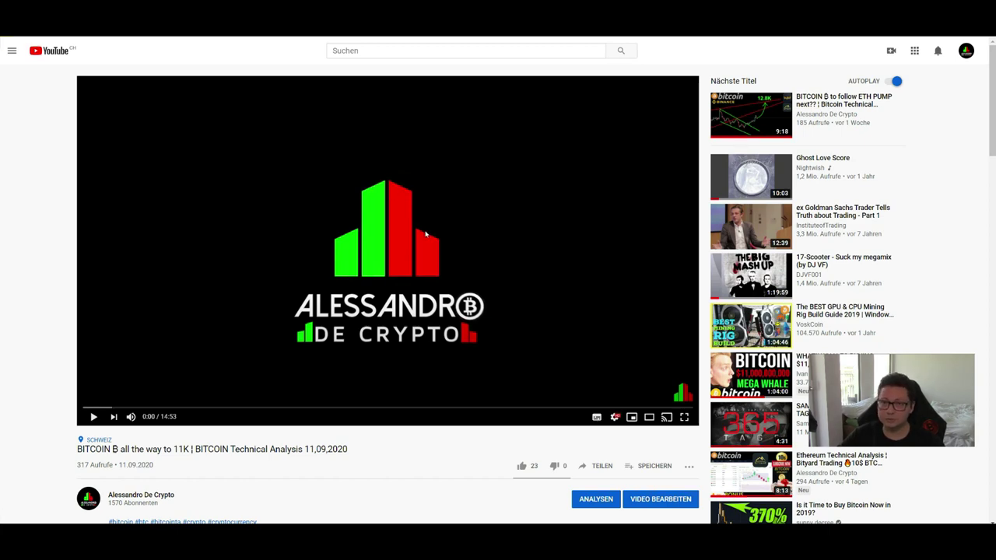
scroll(425, 233, down, 5)
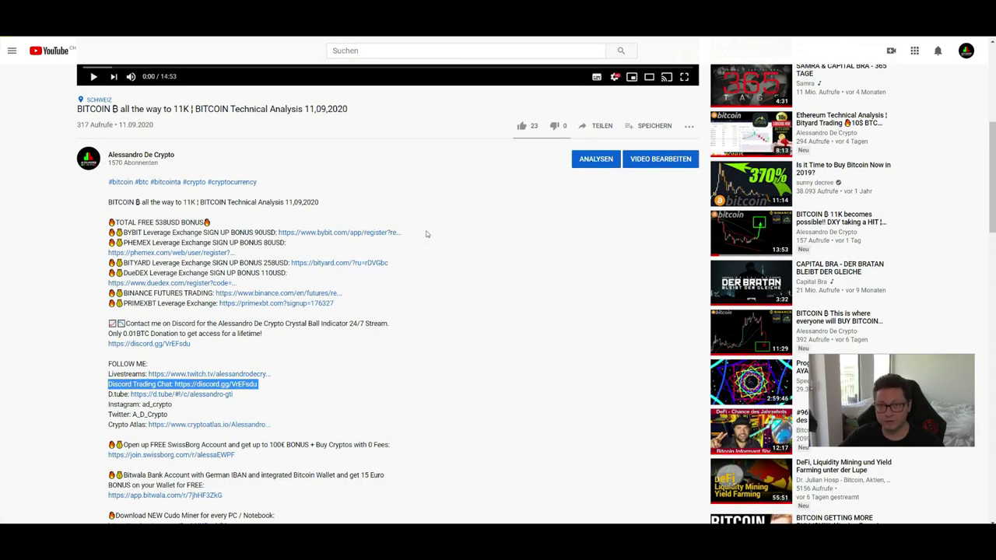
scroll(425, 233, up, 5)
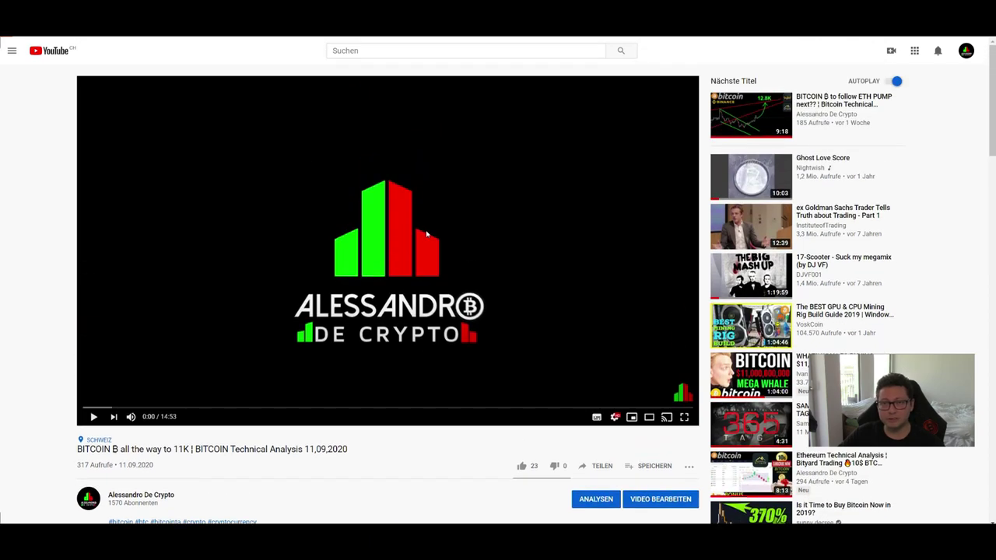